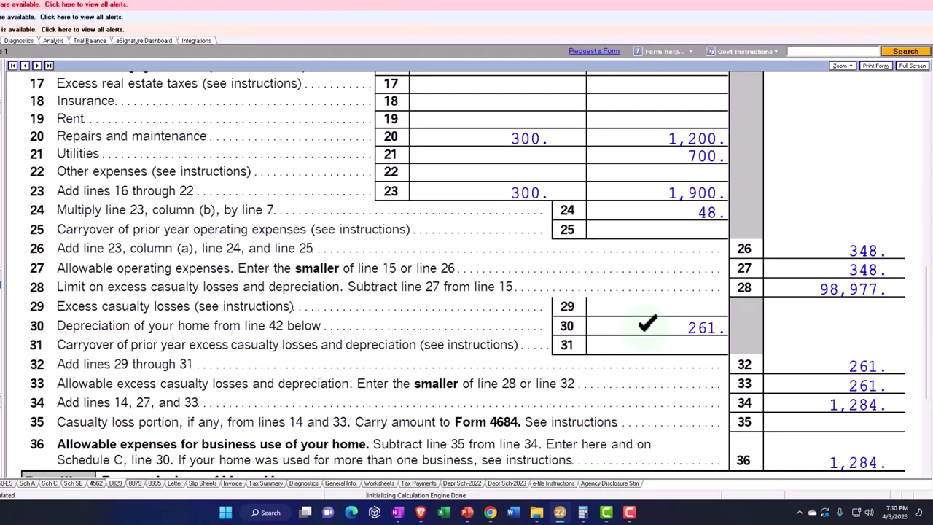
Scroll through Form 8829 down to line 36's allowable home-use expenses
{"action": "scroll", "coordinate": [647, 324], "scroll_direction": "down", "scroll_amount": 2}
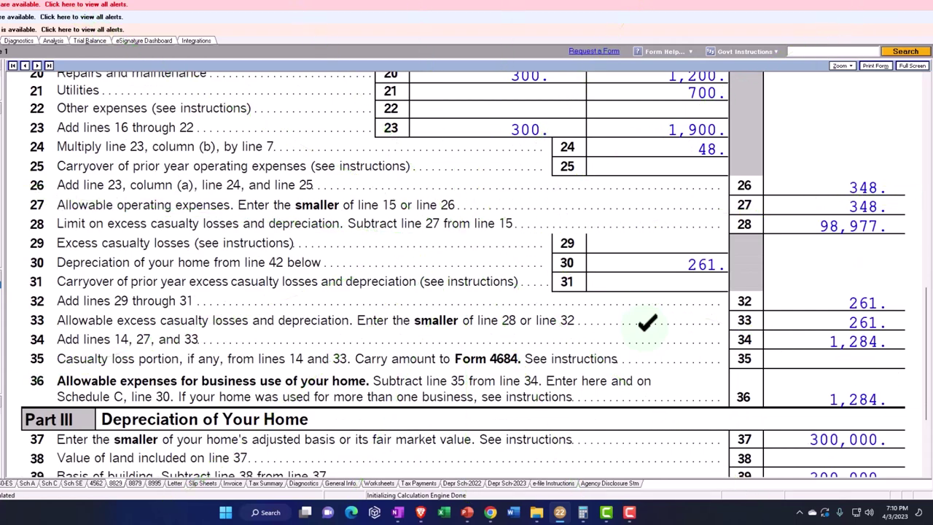
{"action": "scroll", "coordinate": [647, 323], "scroll_direction": "down", "scroll_amount": 4}
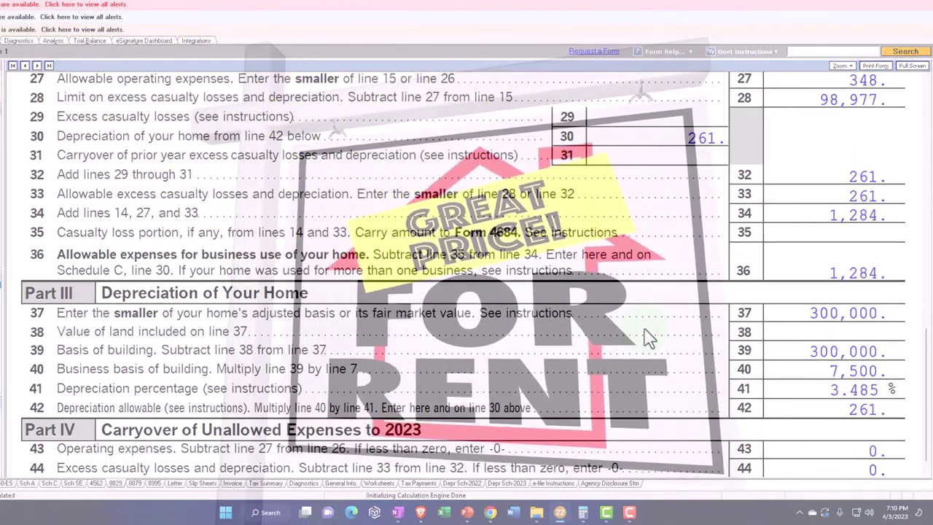
{"action": "scroll", "coordinate": [581, 334], "scroll_direction": "up", "scroll_amount": 10}
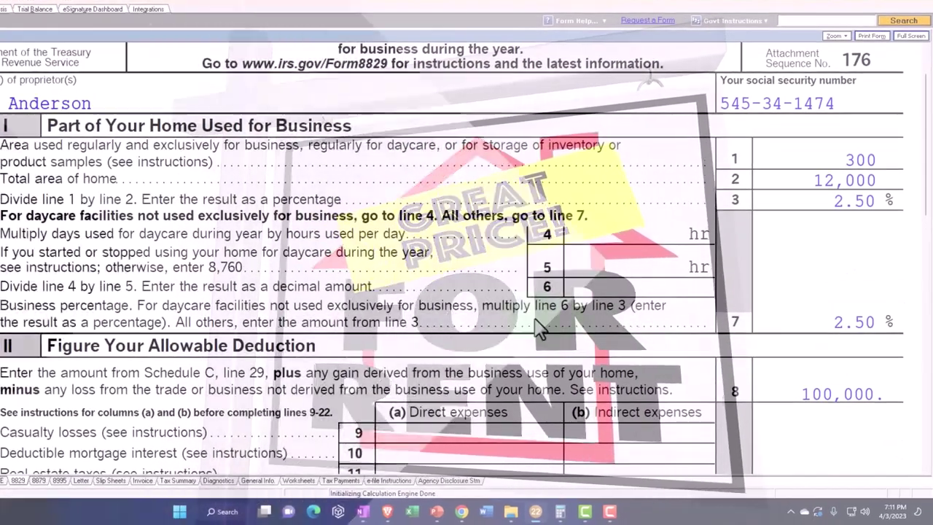
{"action": "scroll", "coordinate": [537, 327], "scroll_direction": "down", "scroll_amount": 5}
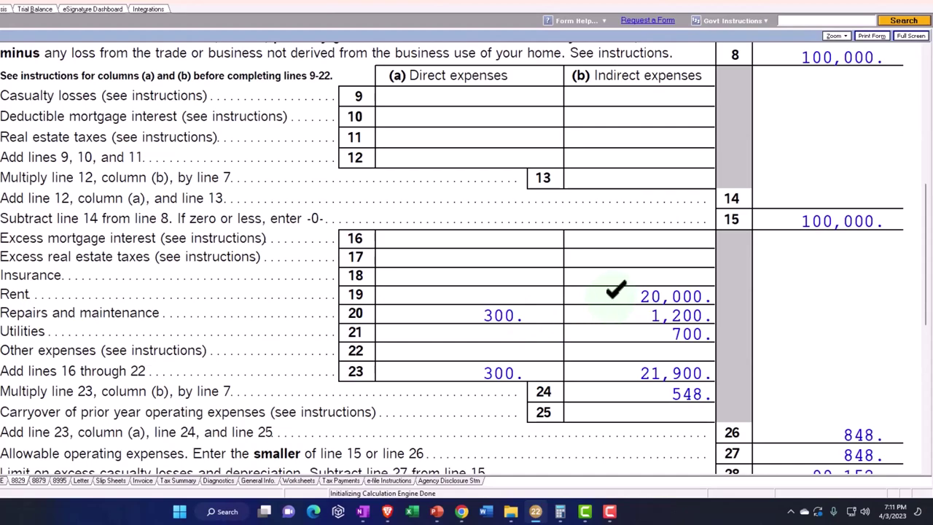
{"action": "scroll", "coordinate": [616, 292], "scroll_direction": "down", "scroll_amount": 5}
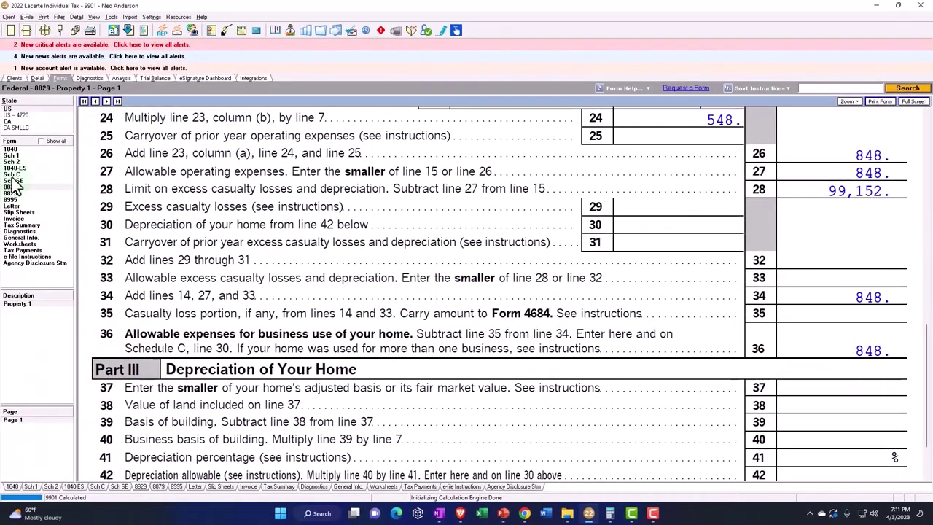
Check Schedule C line 30 showing 848 home-use expenses and 99,152 net profit
{"action": "left_click", "coordinate": [12, 175]}
{"action": "scroll", "coordinate": [546, 308], "scroll_direction": "down", "scroll_amount": 10}
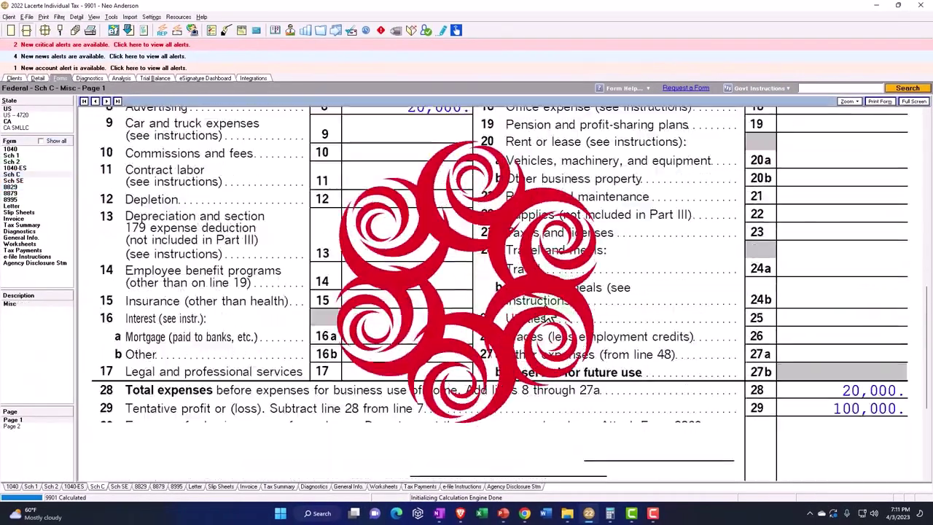
{"action": "scroll", "coordinate": [544, 304], "scroll_direction": "down", "scroll_amount": 3}
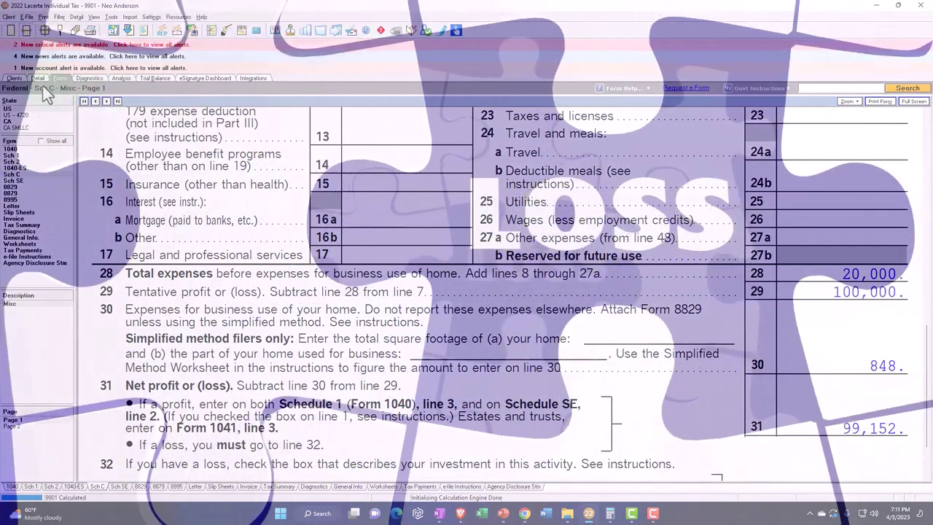
Enter 120,000 as the Schedule C advertising expense in the Business Income inputs
{"action": "left_click", "coordinate": [38, 78]}
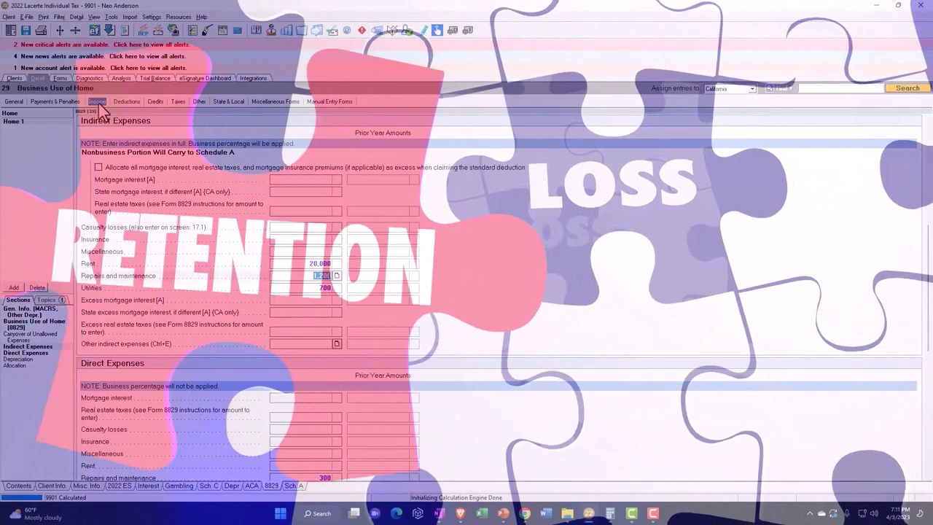
{"action": "left_click", "coordinate": [98, 101]}
{"action": "left_click", "coordinate": [140, 208]}
{"action": "scroll", "coordinate": [175, 234], "scroll_direction": "down", "scroll_amount": 10}
{"action": "scroll", "coordinate": [318, 284], "scroll_direction": "up", "scroll_amount": 10}
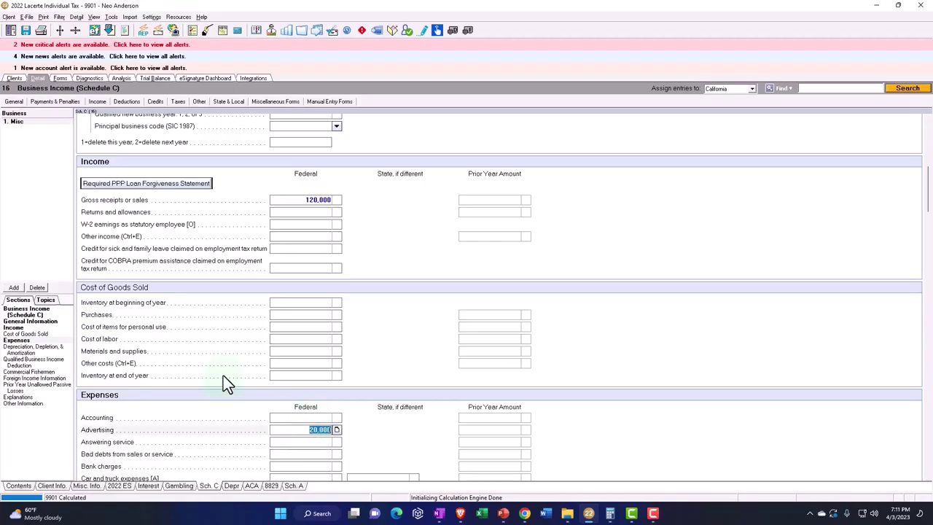
{"action": "type", "text": "12000"}
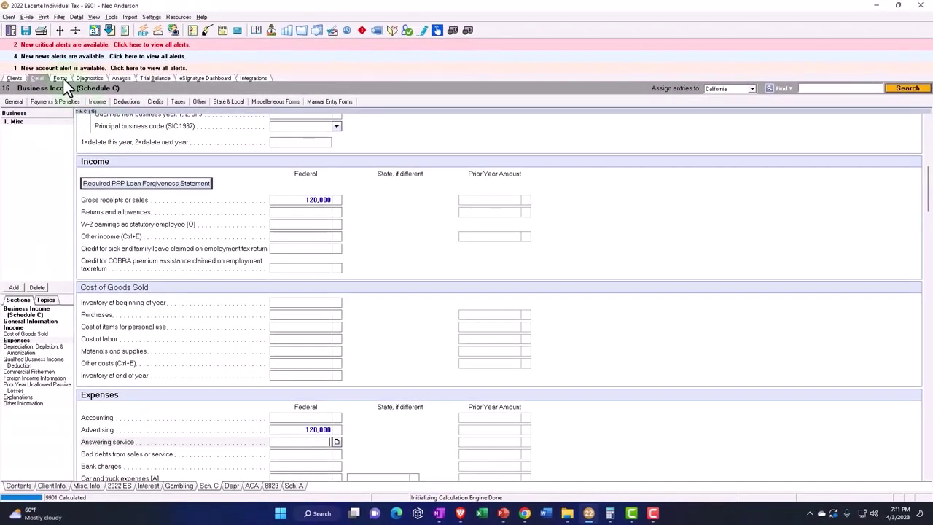
Review Schedule C showing 120,000 total expenses, an empty line 30 and 0 net profit
{"action": "left_click", "coordinate": [61, 78]}
{"action": "scroll", "coordinate": [499, 313], "scroll_direction": "up", "scroll_amount": 5}
{"action": "scroll", "coordinate": [467, 246], "scroll_direction": "down", "scroll_amount": 5}
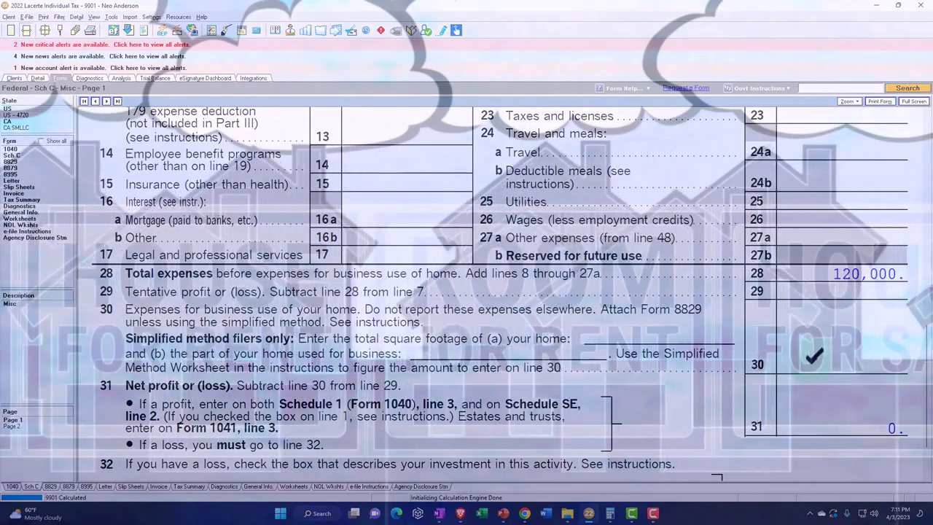
Review Form 8829 lines 36–44: 0 allowed on line 36, 848 carried over to 2023
{"action": "left_click", "coordinate": [813, 356]}
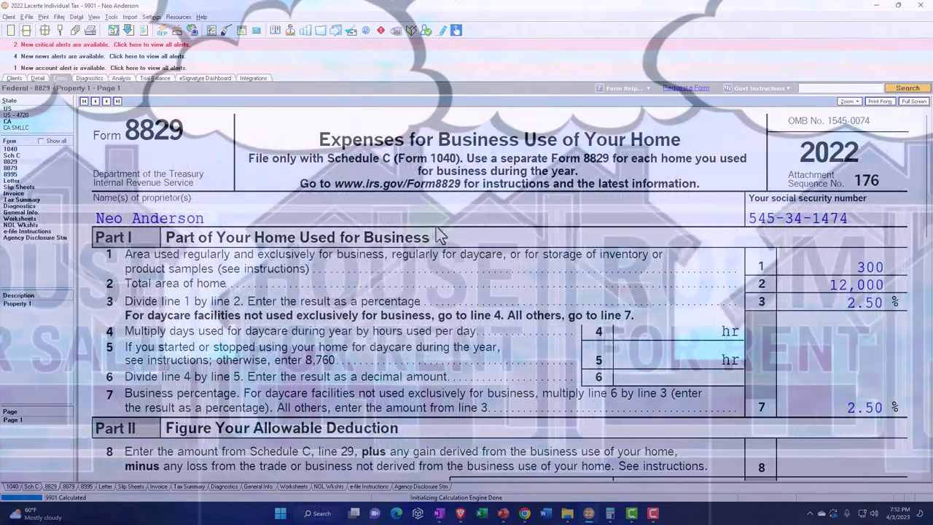
{"action": "scroll", "coordinate": [578, 304], "scroll_direction": "down", "scroll_amount": 3}
{"action": "scroll", "coordinate": [578, 305], "scroll_direction": "down", "scroll_amount": 14}
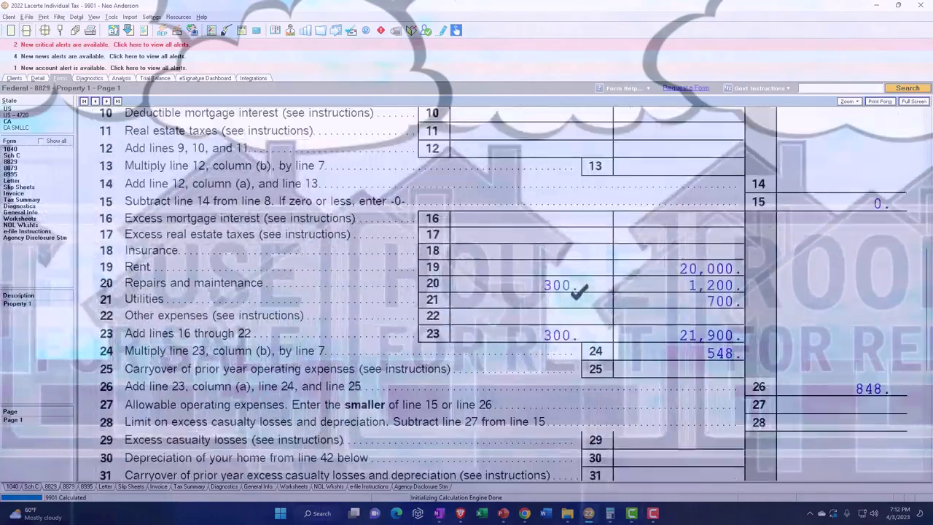
{"action": "scroll", "coordinate": [578, 305], "scroll_direction": "down", "scroll_amount": 2}
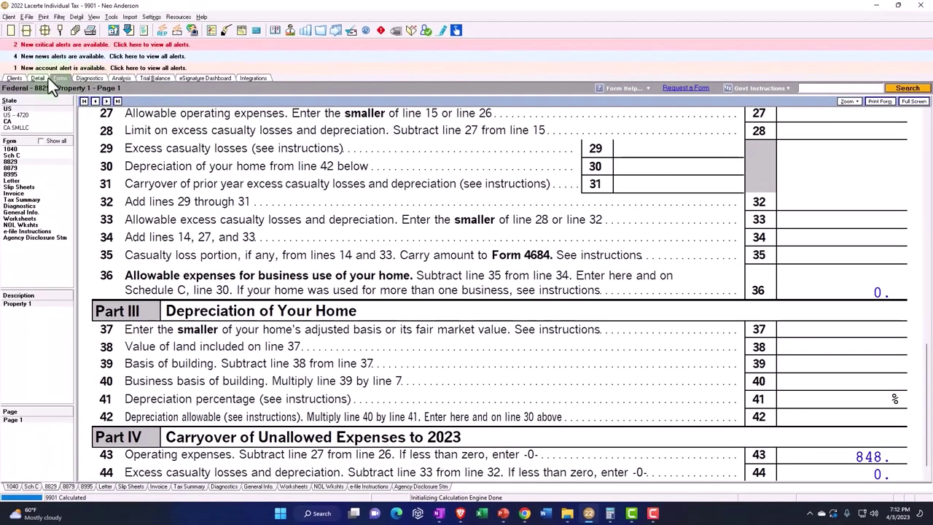
Add a -200 supporting-detail line to advertising, bringing it to 119,800
{"action": "left_click", "coordinate": [43, 78]}
{"action": "scroll", "coordinate": [321, 212], "scroll_direction": "up", "scroll_amount": 2}
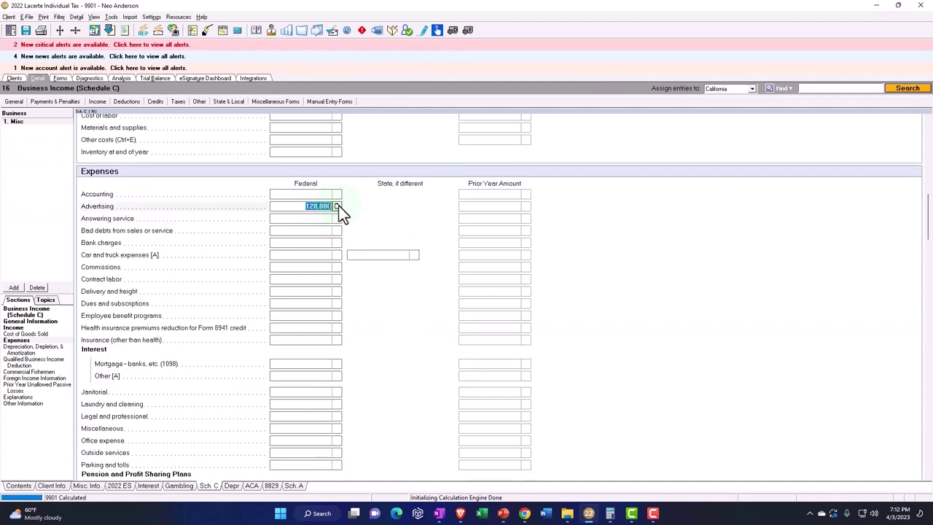
{"action": "left_click", "coordinate": [336, 205]}
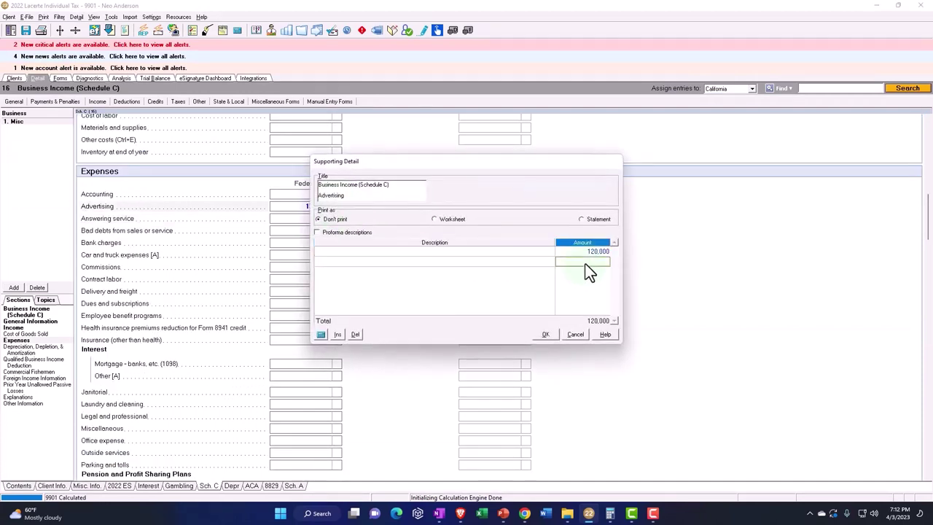
{"action": "type", "text": "-200"}
{"action": "key", "text": "Return"}
{"action": "left_click", "coordinate": [543, 334]}
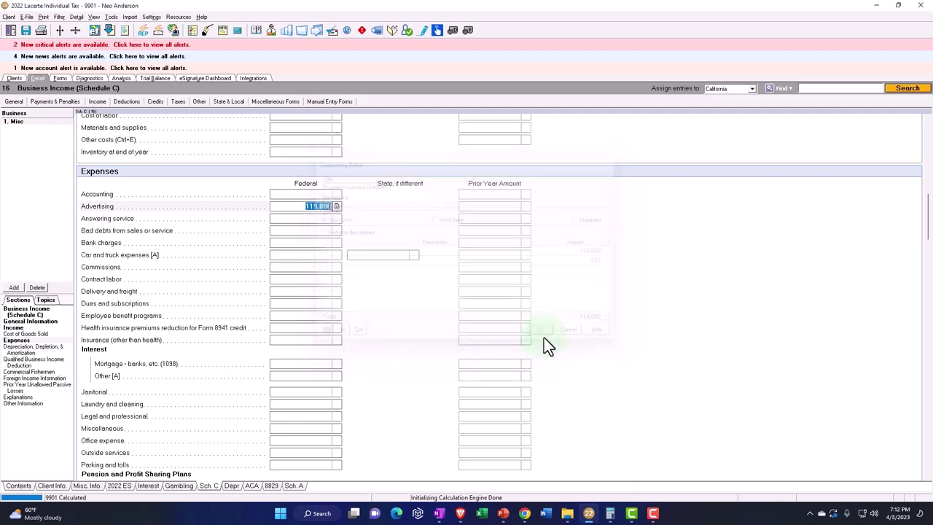
Check Schedule C line 30 showing 200 home-use expenses and 0 net profit
{"action": "left_click", "coordinate": [61, 79]}
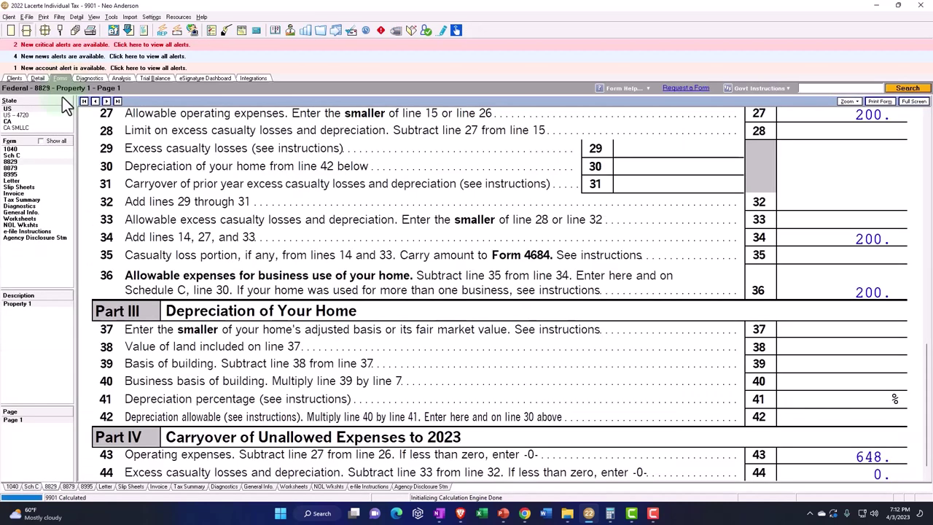
{"action": "left_click", "coordinate": [18, 154]}
{"action": "scroll", "coordinate": [514, 310], "scroll_direction": "down", "scroll_amount": 10}
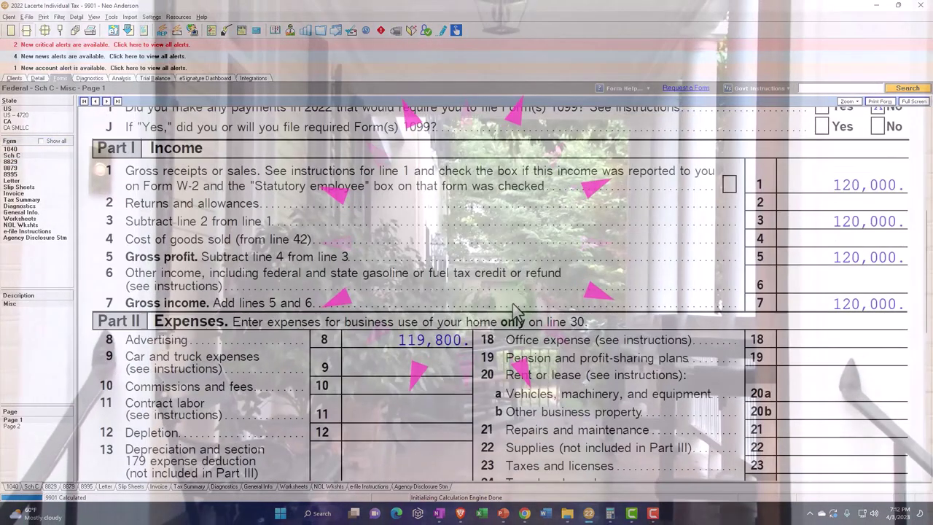
{"action": "scroll", "coordinate": [514, 310], "scroll_direction": "down", "scroll_amount": 10}
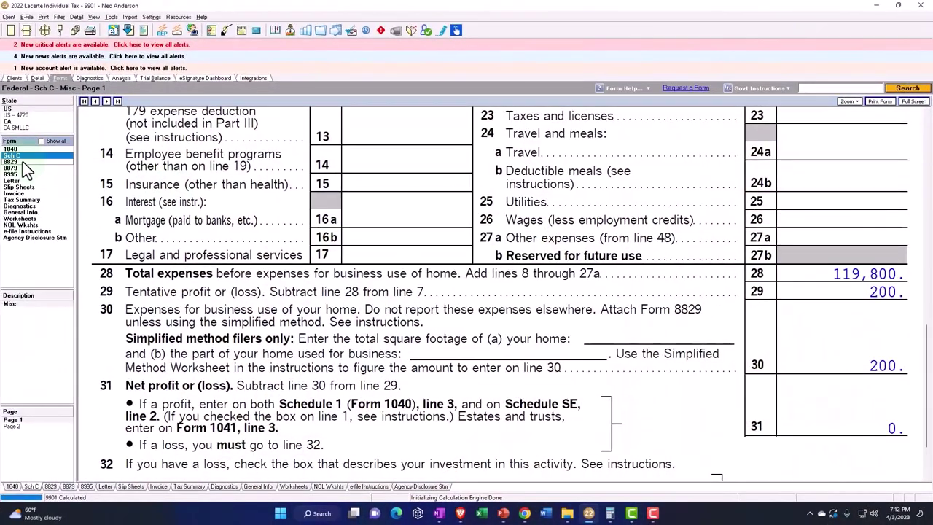
Review Form 8829 down to line 43, confirming 200 allowed
{"action": "left_click", "coordinate": [10, 154]}
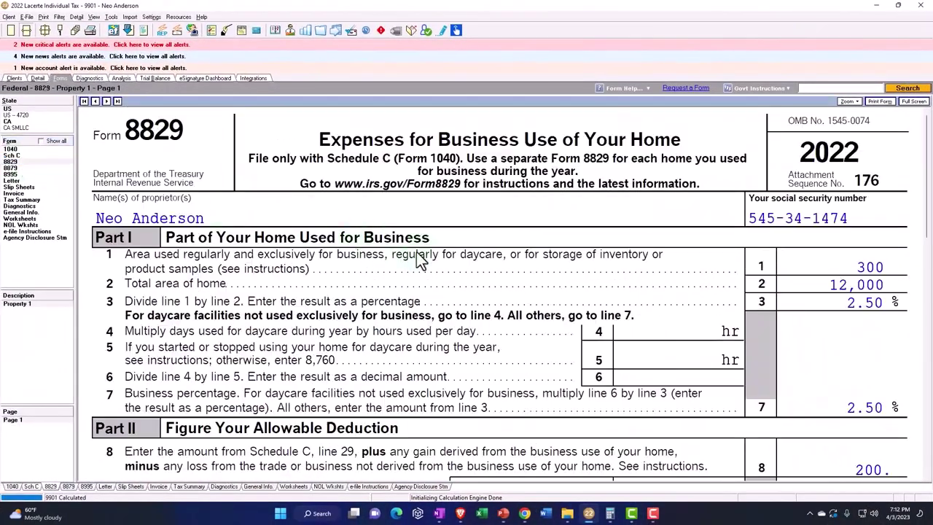
{"action": "scroll", "coordinate": [419, 254], "scroll_direction": "down", "scroll_amount": 5}
{"action": "scroll", "coordinate": [430, 261], "scroll_direction": "up", "scroll_amount": 2}
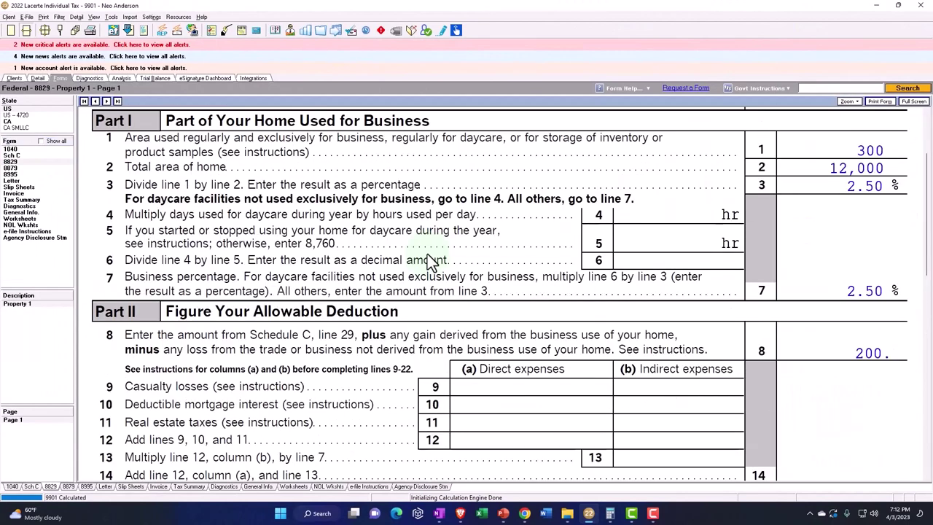
{"action": "scroll", "coordinate": [428, 254], "scroll_direction": "down", "scroll_amount": 18}
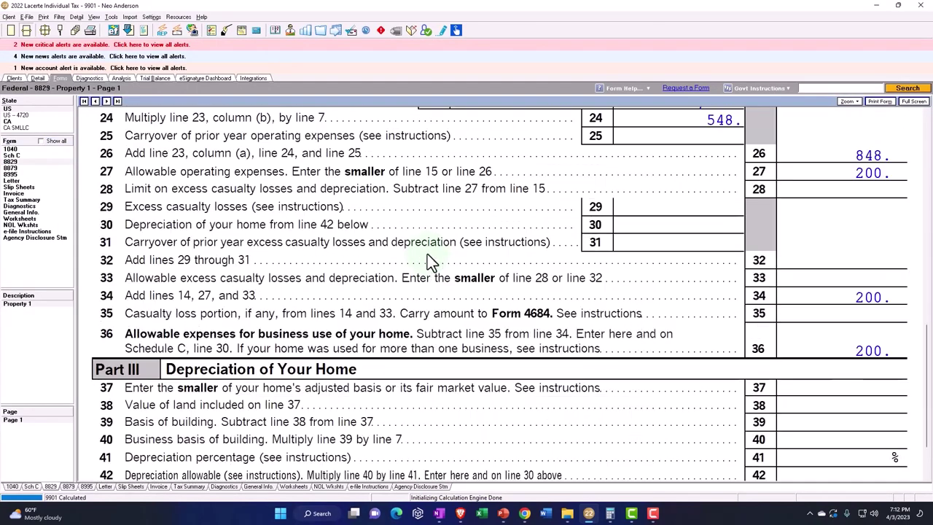
{"action": "scroll", "coordinate": [428, 259], "scroll_direction": "down", "scroll_amount": 3}
{"action": "scroll", "coordinate": [760, 271], "scroll_direction": "down", "scroll_amount": 1}
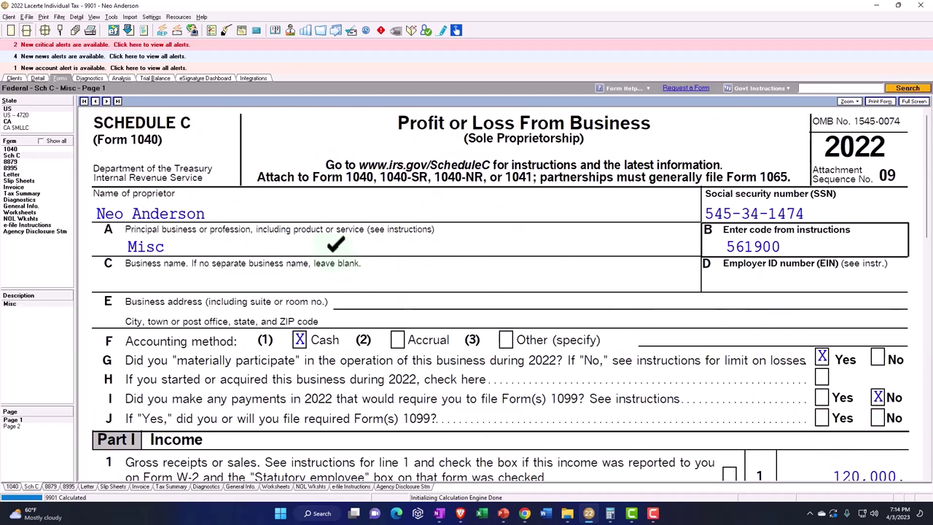
Review Schedule C line 30's simplified-method entries: 12,000 total and 300 business square feet
{"action": "scroll", "coordinate": [335, 245], "scroll_direction": "down", "scroll_amount": 10}
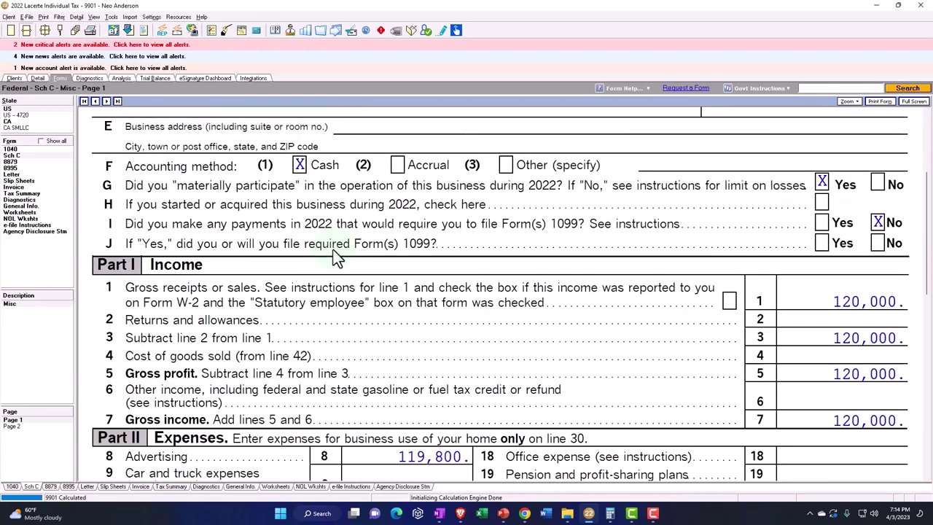
{"action": "scroll", "coordinate": [326, 251], "scroll_direction": "down", "scroll_amount": 5}
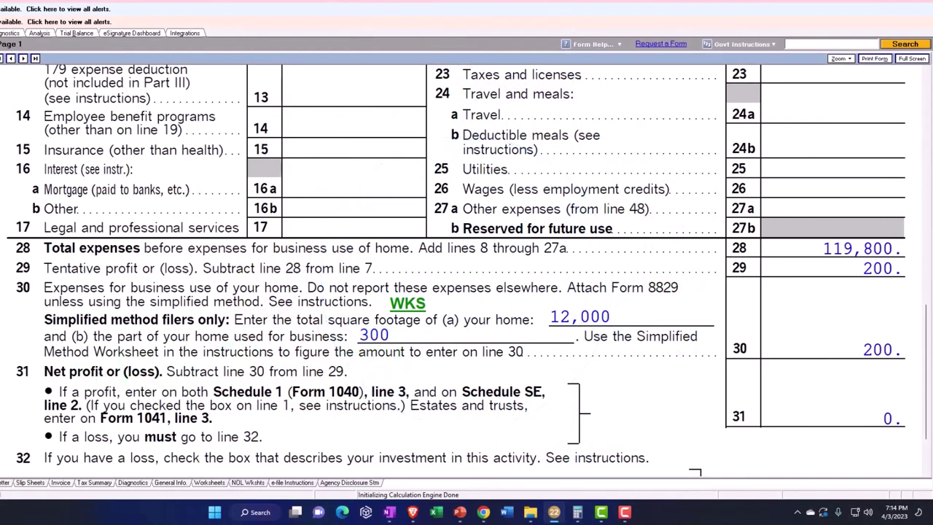
{"action": "left_click", "coordinate": [578, 512]}
{"action": "left_click_drag", "start_coordinate": [372, 49], "coordinate": [206, 68]}
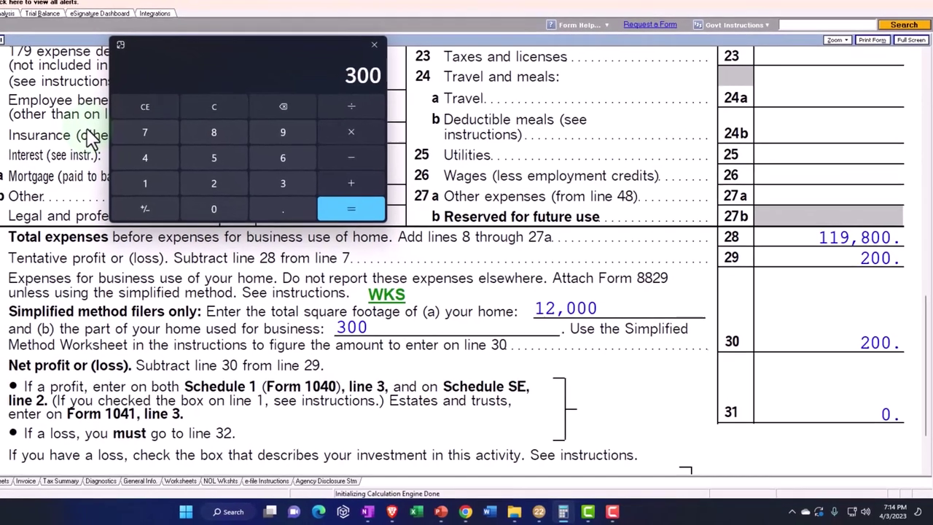
{"action": "key", "text": "5"}
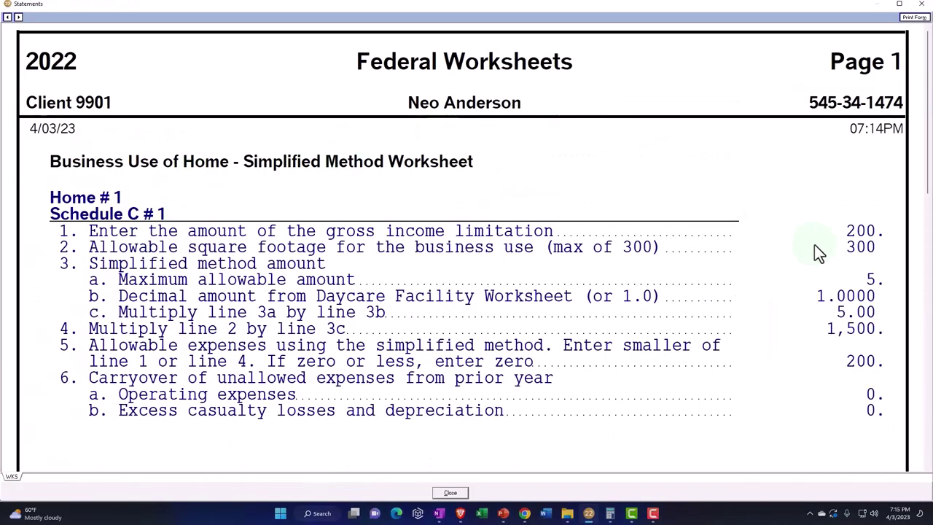
{"action": "left_click", "coordinate": [920, 6]}
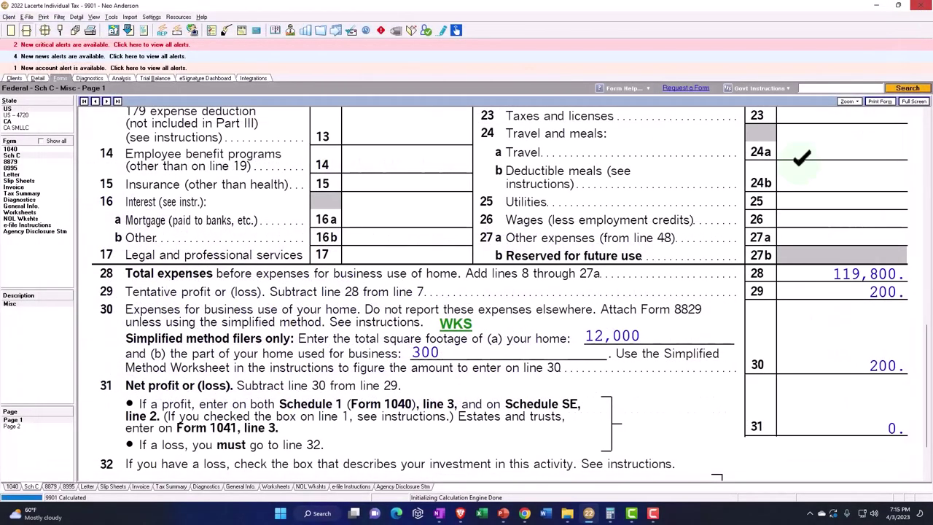
Delete the -200 advertising detail line so the advertising expense reads 20,000
{"action": "scroll", "coordinate": [733, 349], "scroll_direction": "up", "scroll_amount": 8}
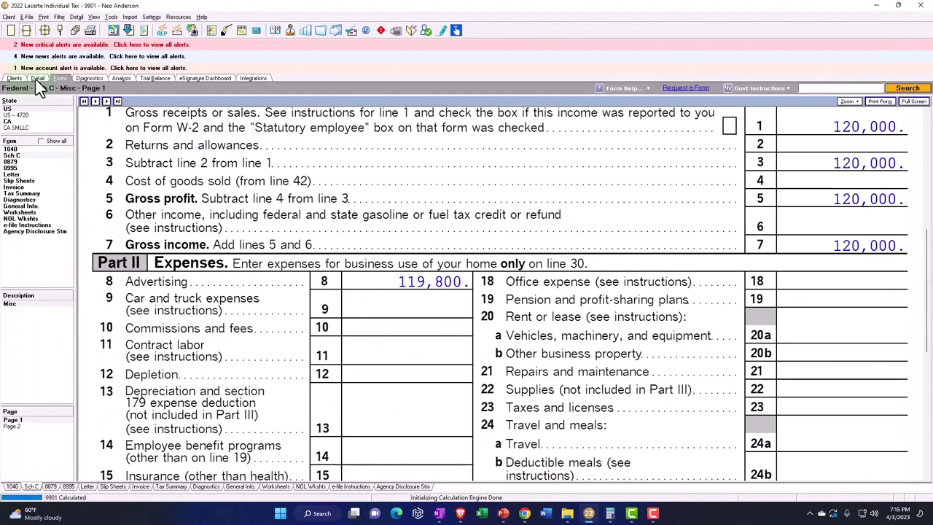
{"action": "left_click", "coordinate": [36, 78]}
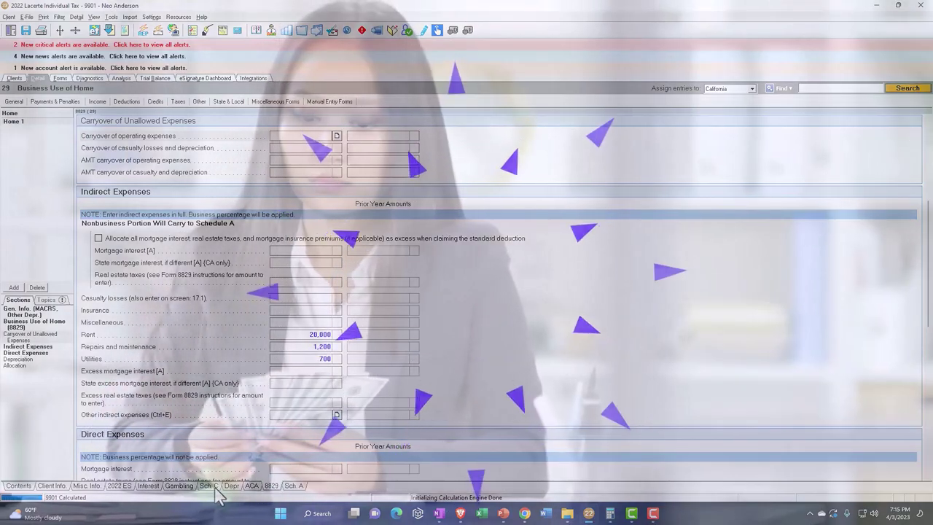
{"action": "left_click", "coordinate": [208, 485]}
{"action": "left_click", "coordinate": [336, 156]}
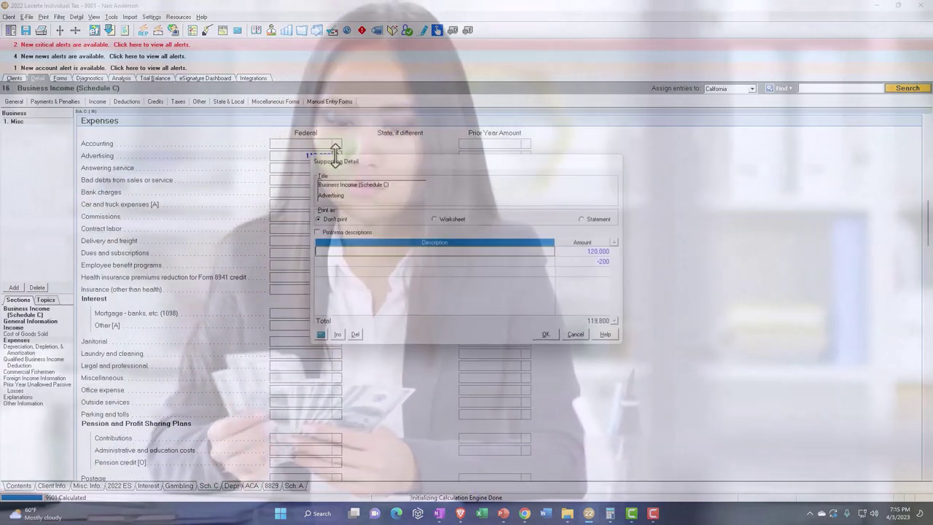
{"action": "left_click", "coordinate": [592, 262]}
{"action": "key", "text": "Delete"}
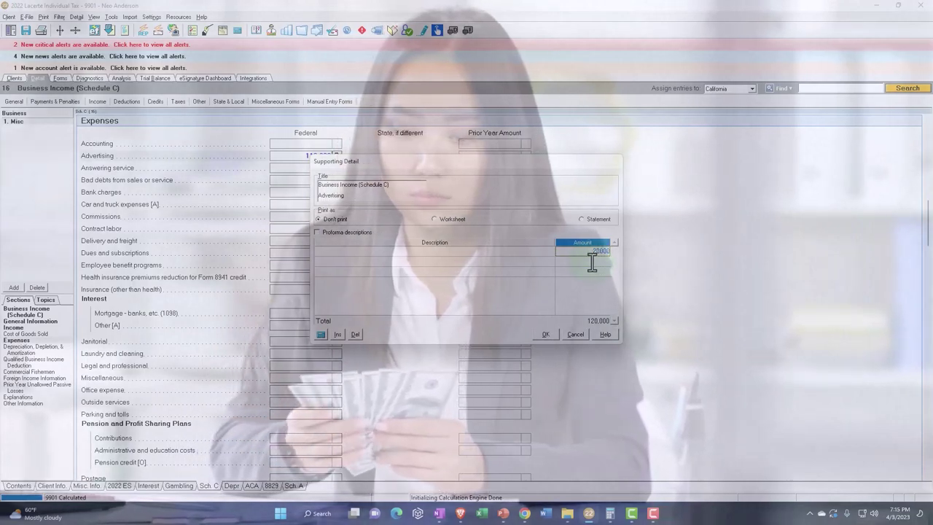
{"action": "left_click", "coordinate": [536, 335]}
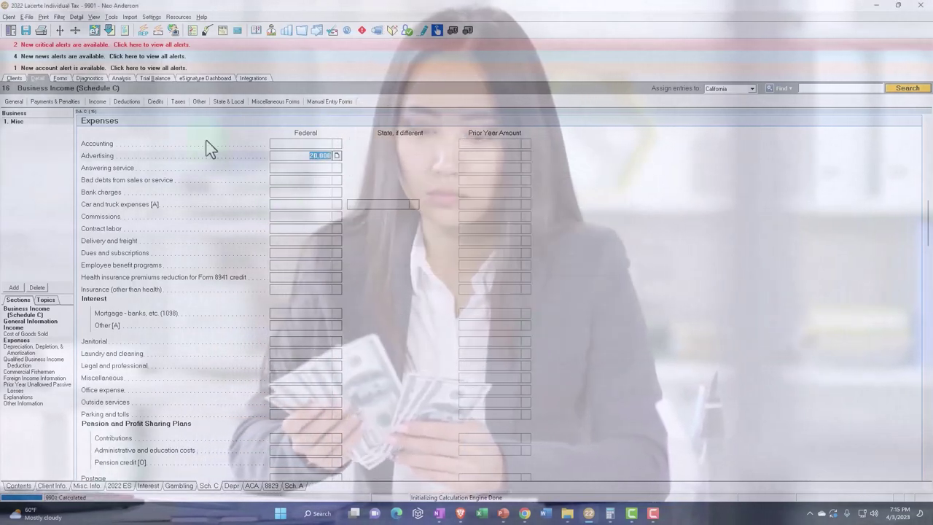
Check Schedule C showing 20,000 total expenses and a 1,500 line 30 deduction
{"action": "left_click", "coordinate": [60, 78]}
{"action": "scroll", "coordinate": [510, 286], "scroll_direction": "up", "scroll_amount": 3}
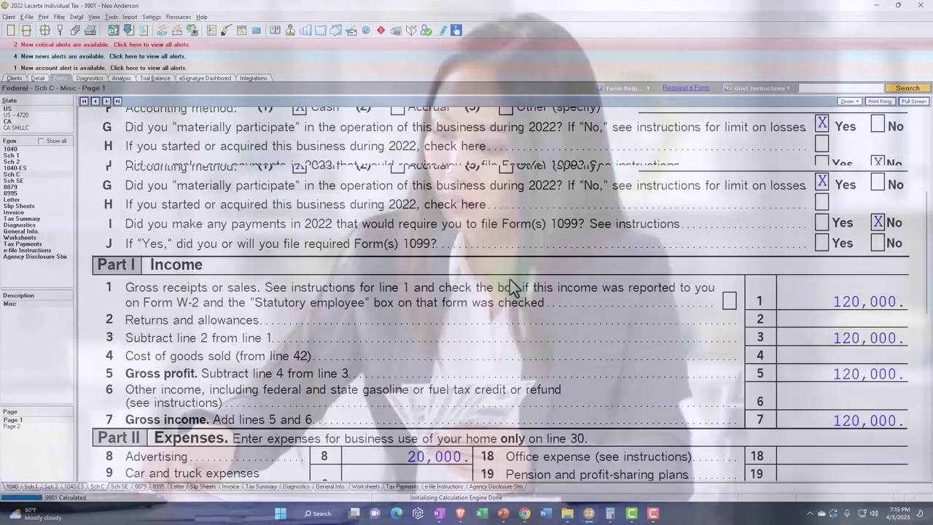
{"action": "scroll", "coordinate": [484, 267], "scroll_direction": "down", "scroll_amount": 7}
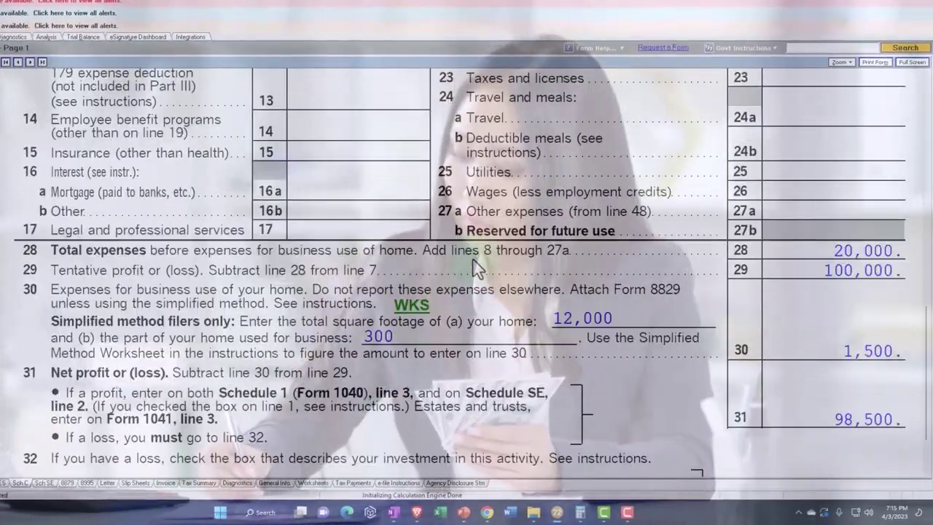
{"action": "scroll", "coordinate": [478, 268], "scroll_direction": "down", "scroll_amount": 2}
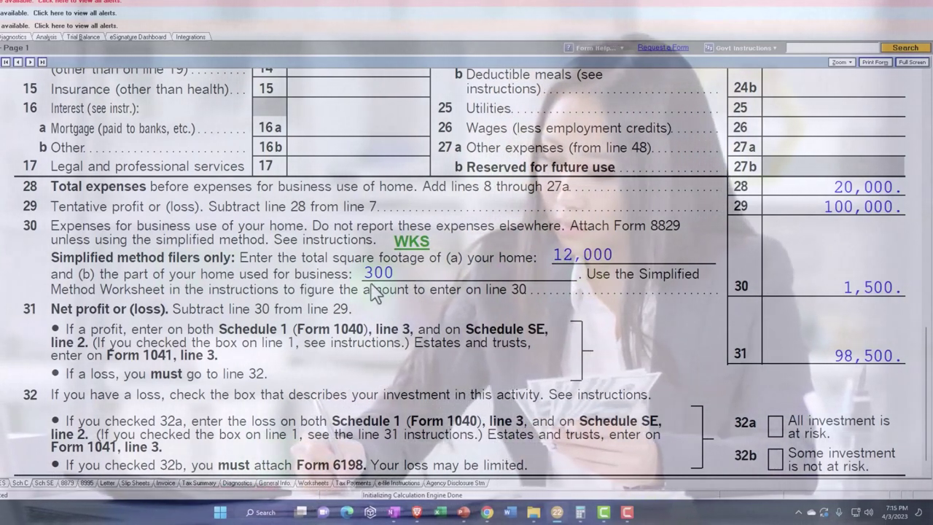
Verify the 1,500 deduction in Calculator as 300 × 5
{"action": "left_click", "coordinate": [580, 512]}
{"action": "left_click_drag", "start_coordinate": [308, 96], "coordinate": [182, 109]}
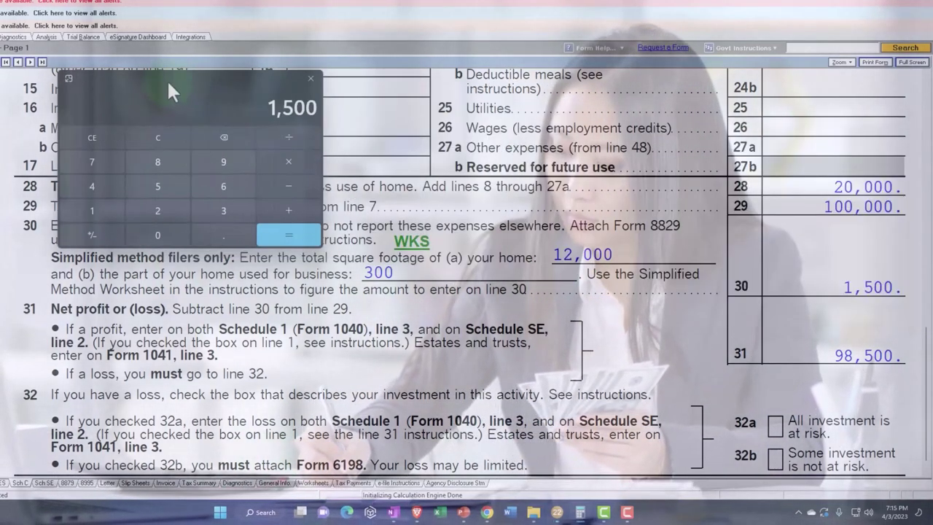
{"action": "left_click", "coordinate": [171, 138]}
{"action": "type", "text": "300"}
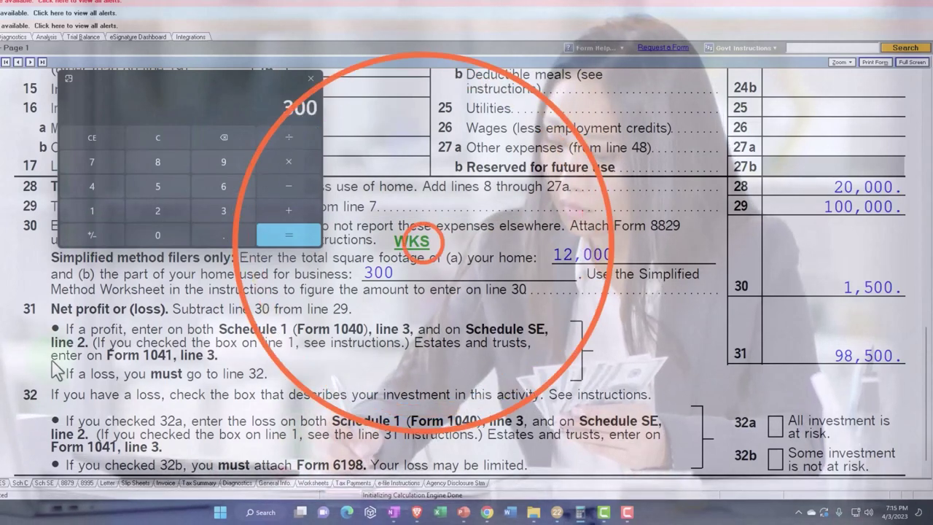
{"action": "type", "text": "*5"}
{"action": "key", "text": "Return"}
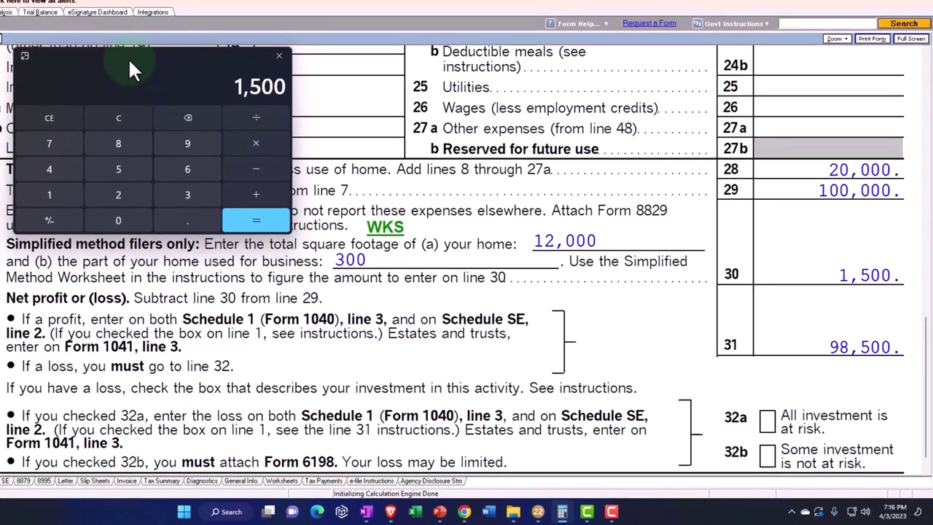
Switch back to the Detail input screen for Schedule C expenses
{"action": "left_click", "coordinate": [69, 78]}
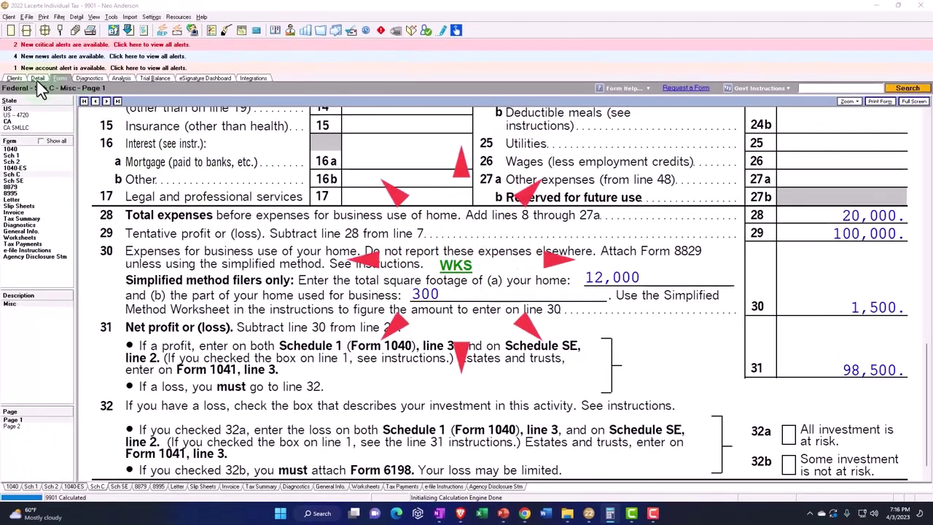
Enter 500 as the business use area on the Business Use of Home (8829) screen
{"action": "left_click", "coordinate": [38, 79]}
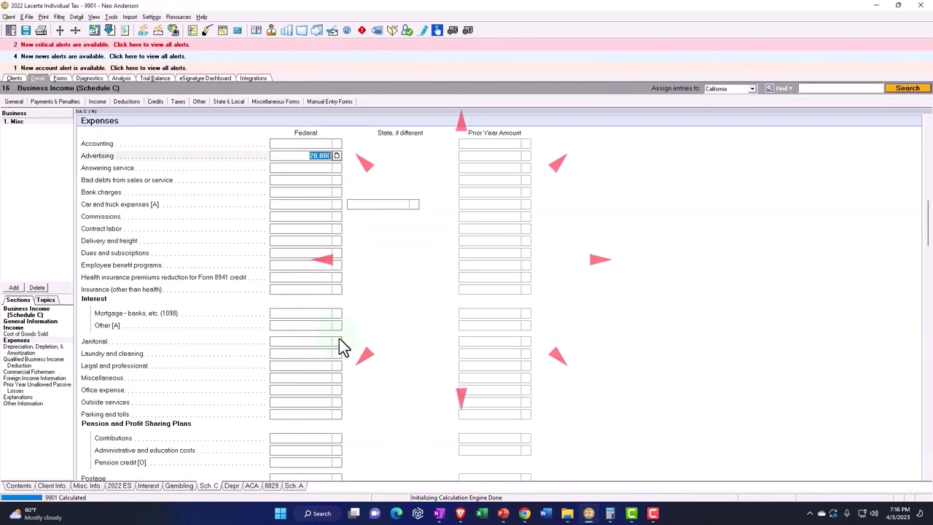
{"action": "left_click", "coordinate": [271, 485]}
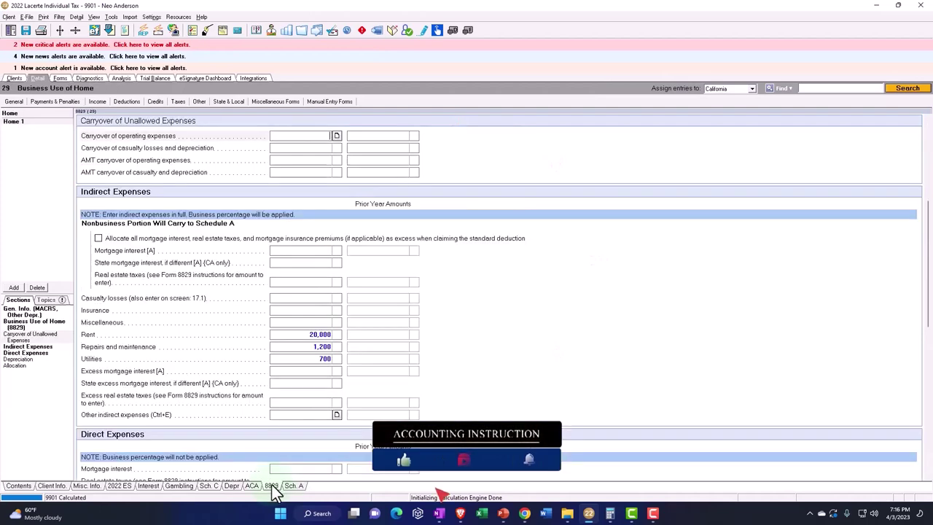
{"action": "scroll", "coordinate": [345, 349], "scroll_direction": "up", "scroll_amount": 6}
{"action": "left_click", "coordinate": [314, 239]}
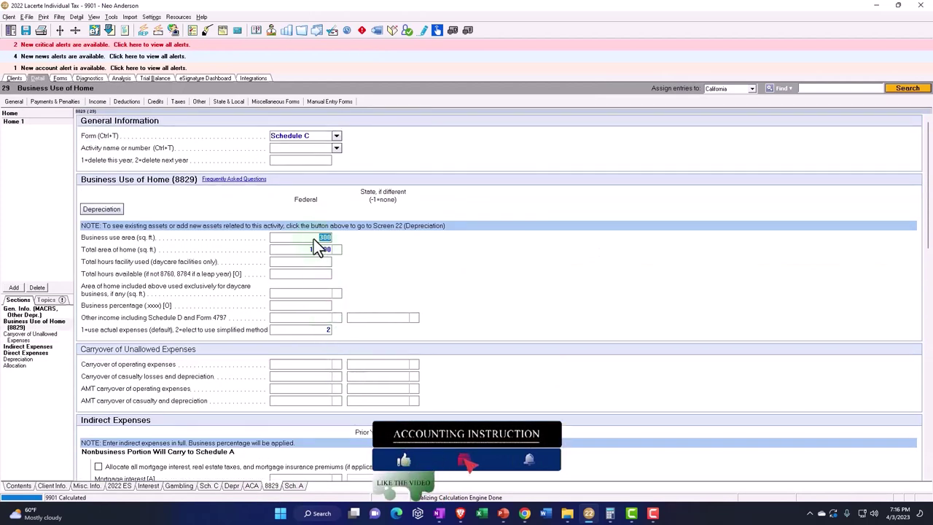
{"action": "type", "text": "500"}
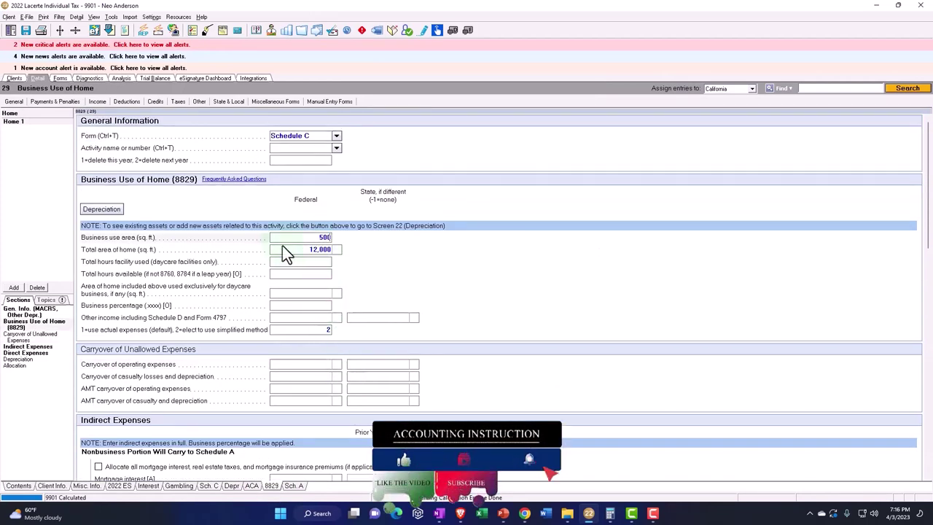
{"action": "left_click", "coordinate": [61, 78]}
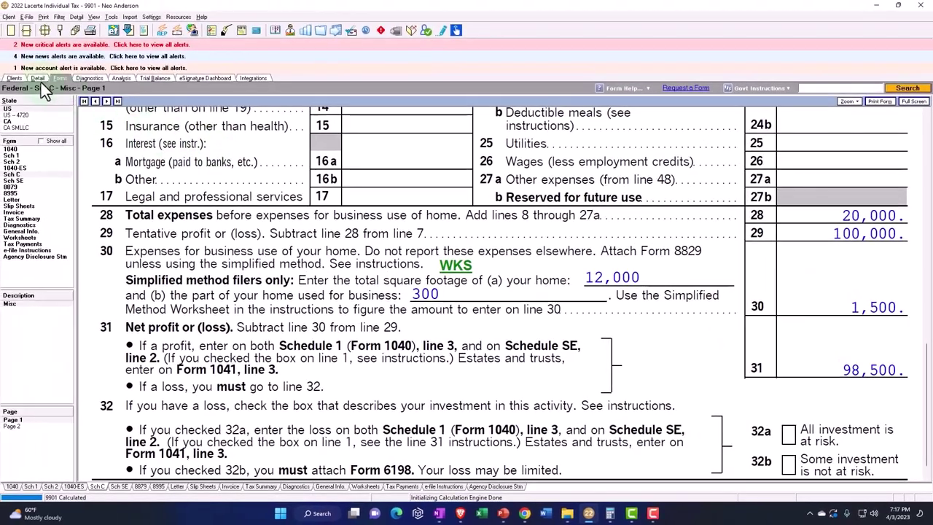
Clear the Form 8829 simplified method election and review Schedule C under actual expenses
{"action": "left_click", "coordinate": [40, 80]}
{"action": "left_click", "coordinate": [306, 271]}
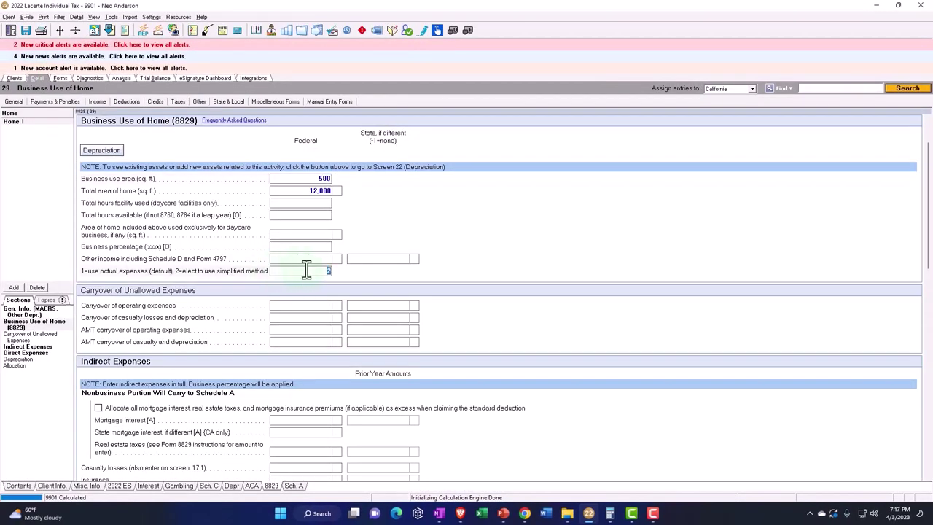
{"action": "left_click", "coordinate": [62, 78]}
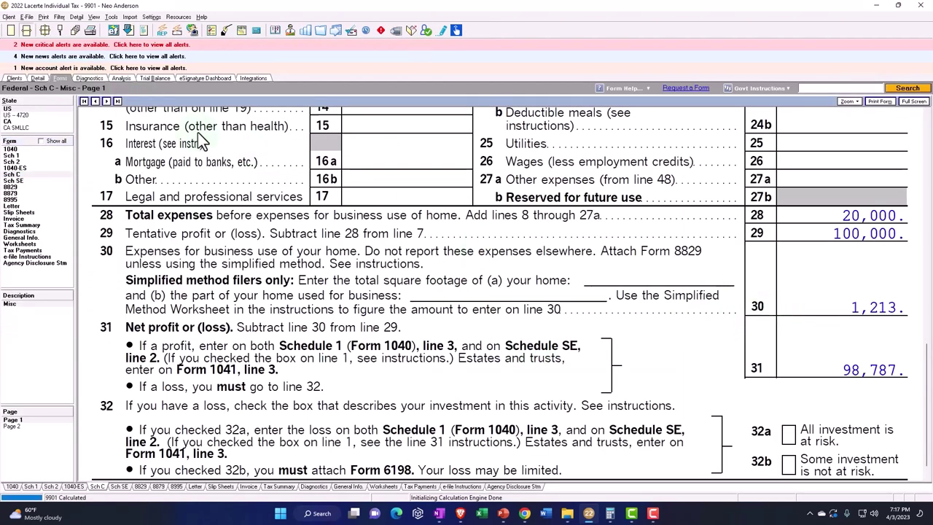
Change the Form 8829 business use area to 600 sq. ft., giving Schedule C line 30 of 1,395
{"action": "left_click", "coordinate": [36, 78]}
{"action": "left_click", "coordinate": [320, 179]}
{"action": "type", "text": "800"}
{"action": "key", "text": "Tab"}
{"action": "left_click", "coordinate": [60, 78]}
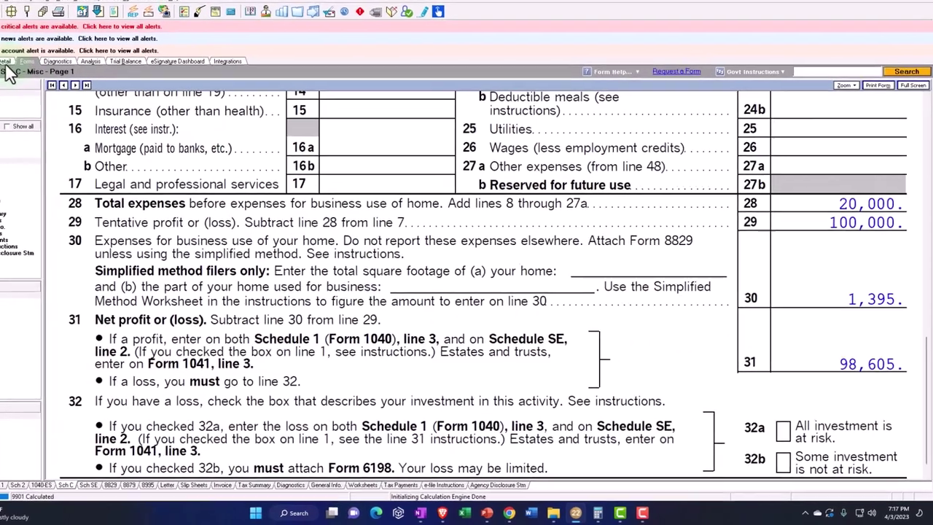
Raise the Form 8829 indirect rent from 20,000 to 35,000 and confirm line 30 shows 2,145
{"action": "left_click", "coordinate": [38, 78]}
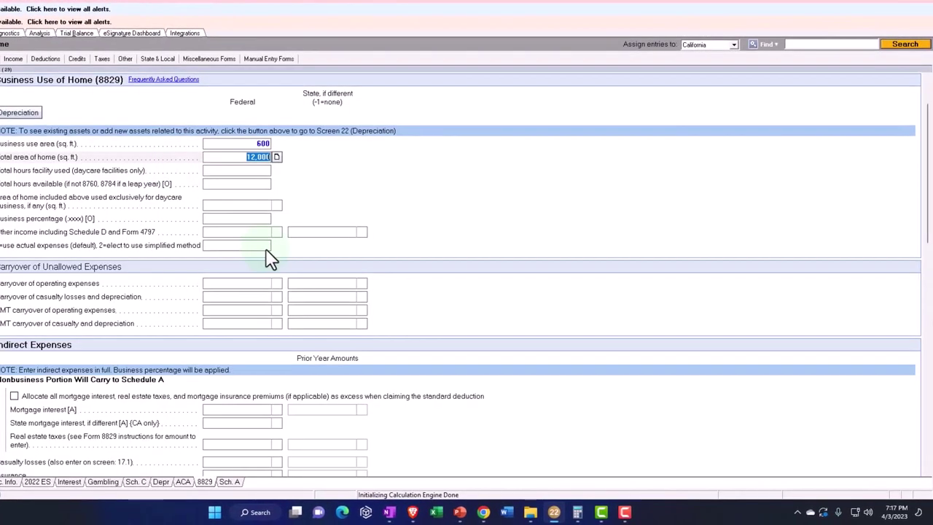
{"action": "scroll", "coordinate": [267, 258], "scroll_direction": "down", "scroll_amount": 5}
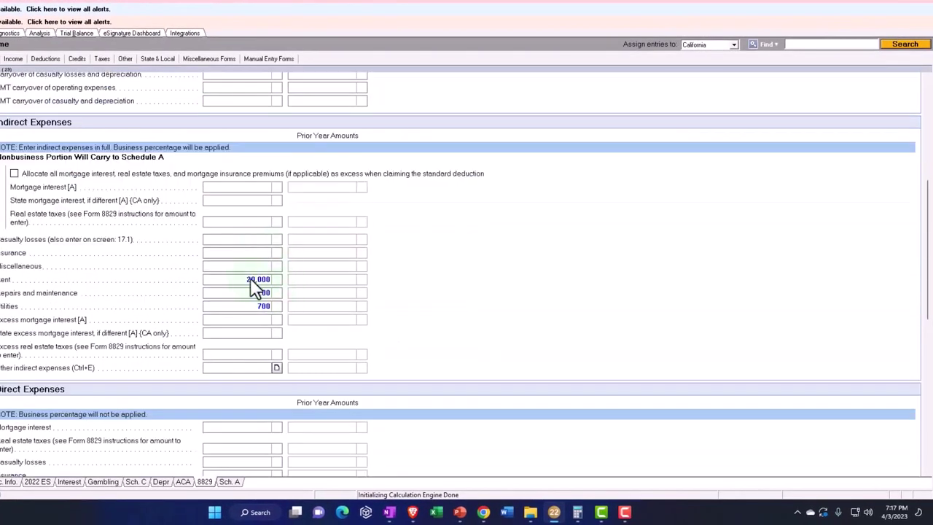
{"action": "left_click", "coordinate": [255, 280]}
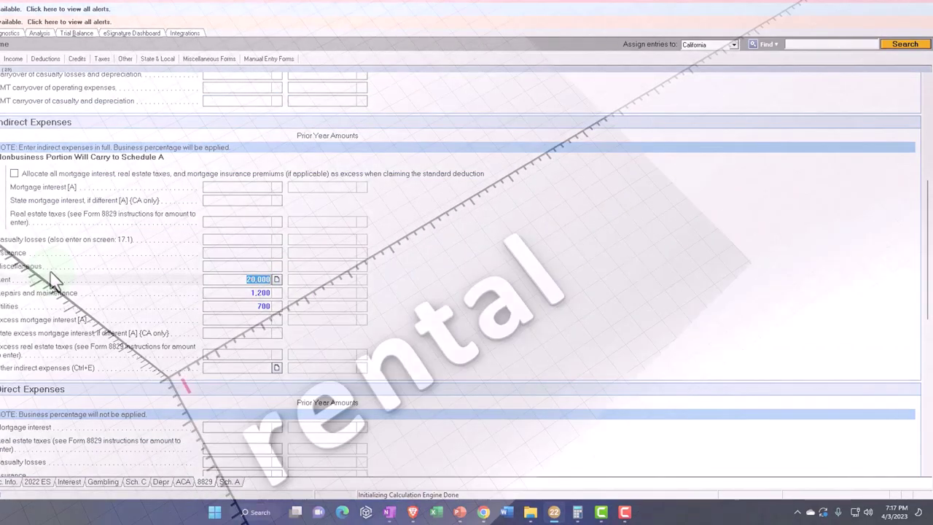
{"action": "type", "text": "35"}
{"action": "key", "text": "Tab"}
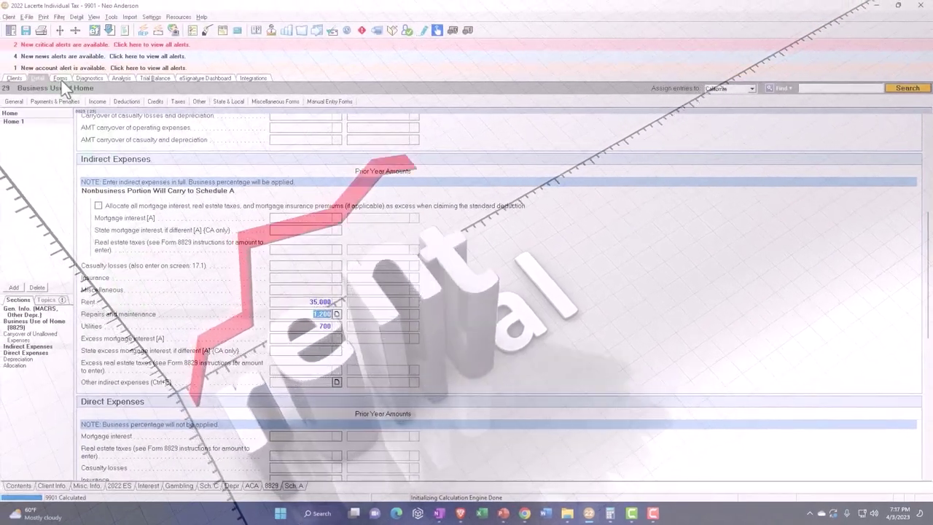
{"action": "left_click", "coordinate": [62, 80]}
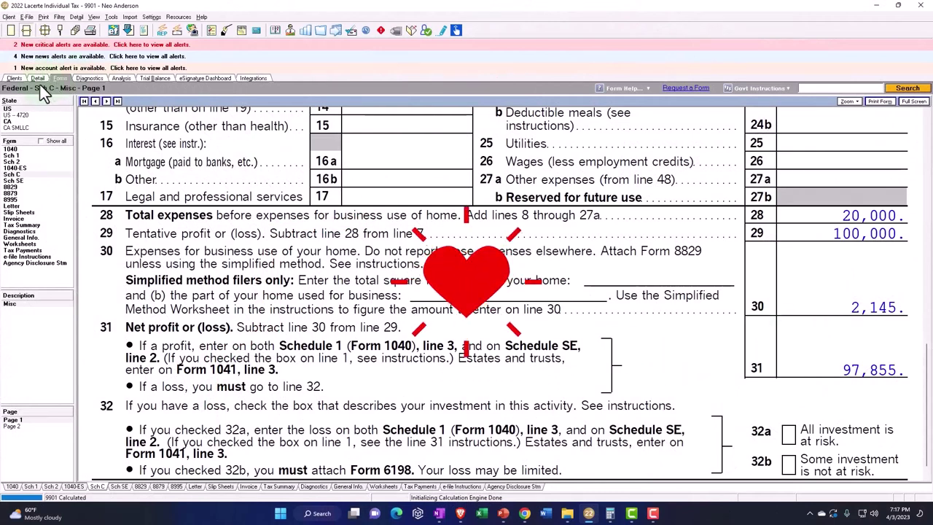
Enter 2 in the Form 8829 simplified method field, returning Schedule C line 30 to 1,500
{"action": "left_click", "coordinate": [36, 80]}
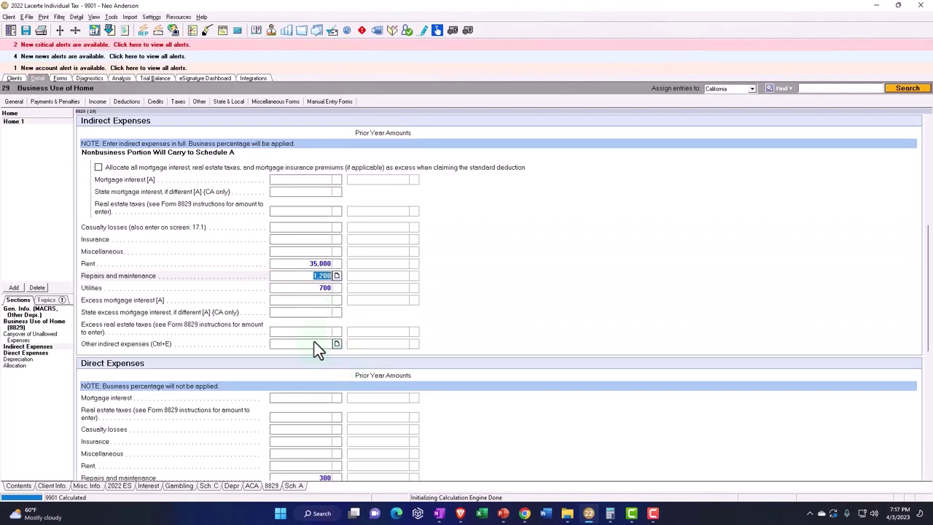
{"action": "scroll", "coordinate": [304, 335], "scroll_direction": "up", "scroll_amount": 5}
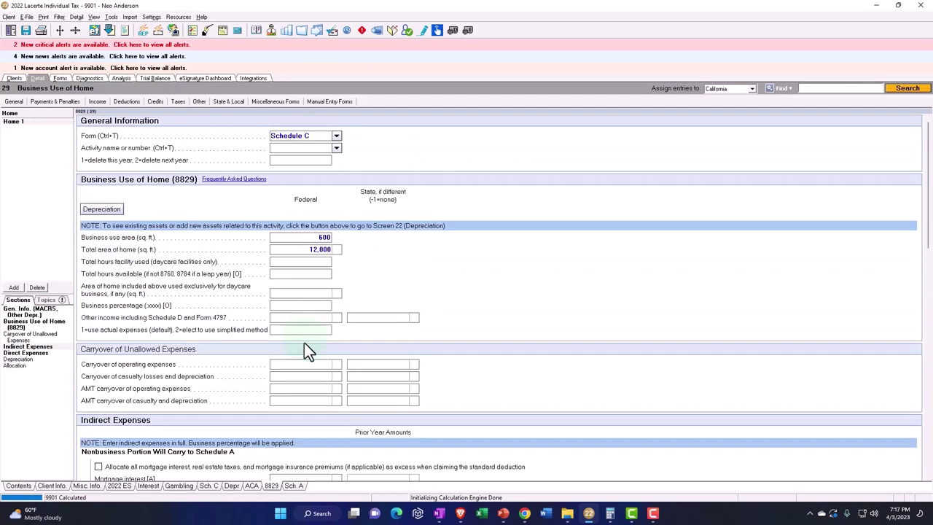
{"action": "left_click", "coordinate": [308, 330]}
{"action": "type", "text": "2"}
{"action": "key", "text": "Return"}
{"action": "left_click", "coordinate": [61, 78]}
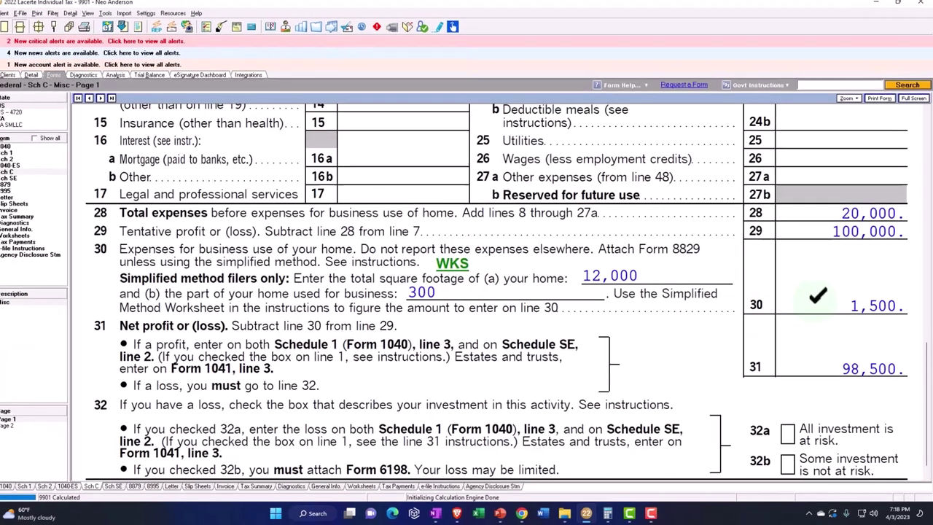